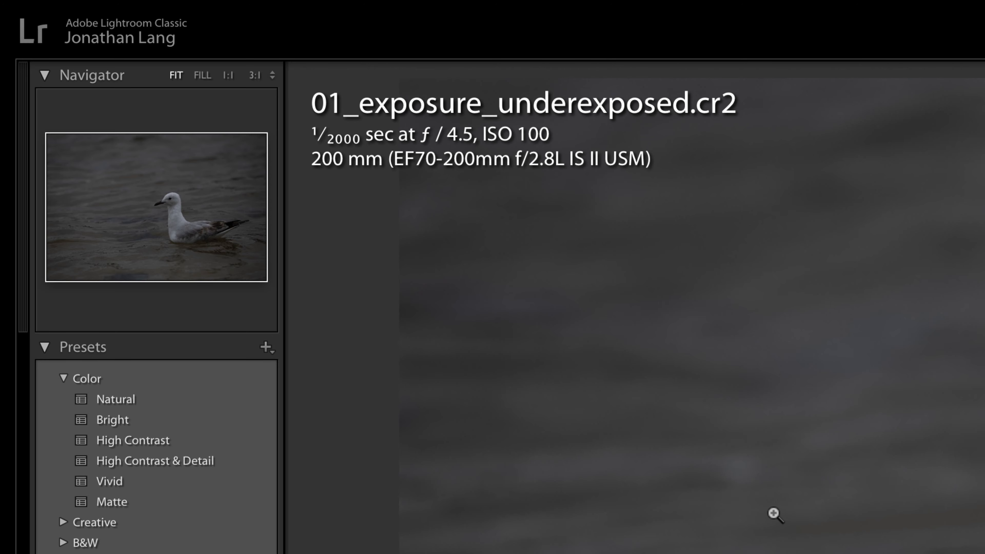
# Step: Look through the B&W and Sharpening preset groups, and collapse them along with the Color group
pyautogui.click(499, 293)
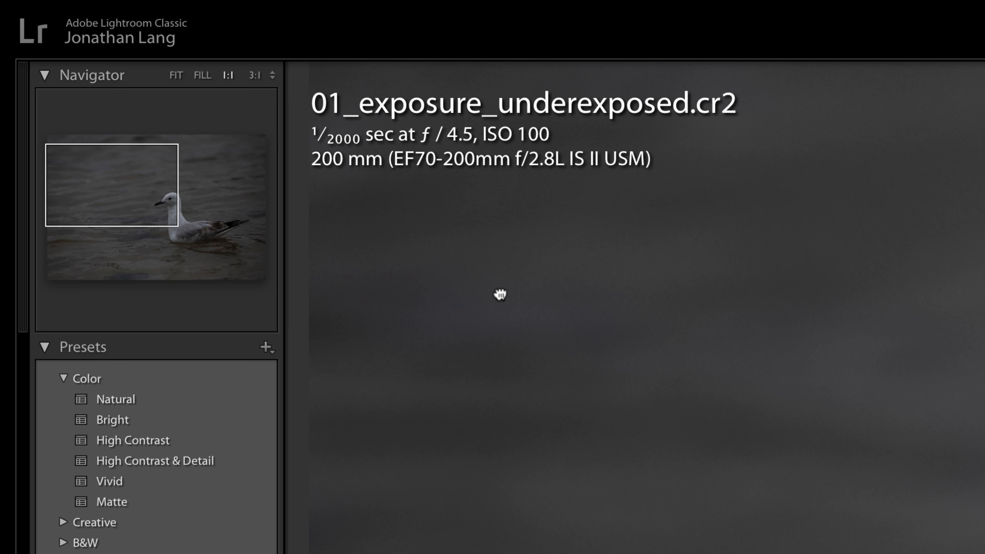
pyautogui.click(500, 293)
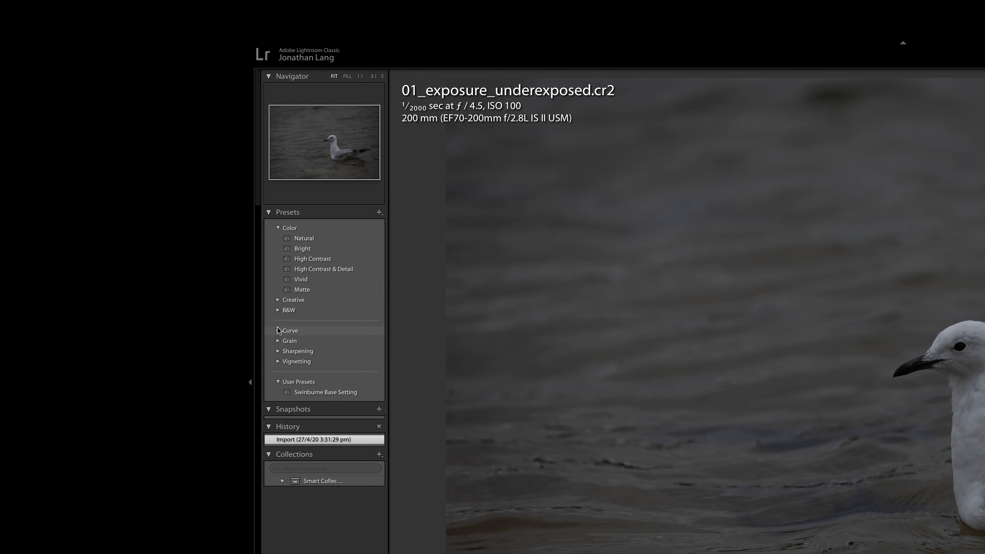
pyautogui.click(277, 310)
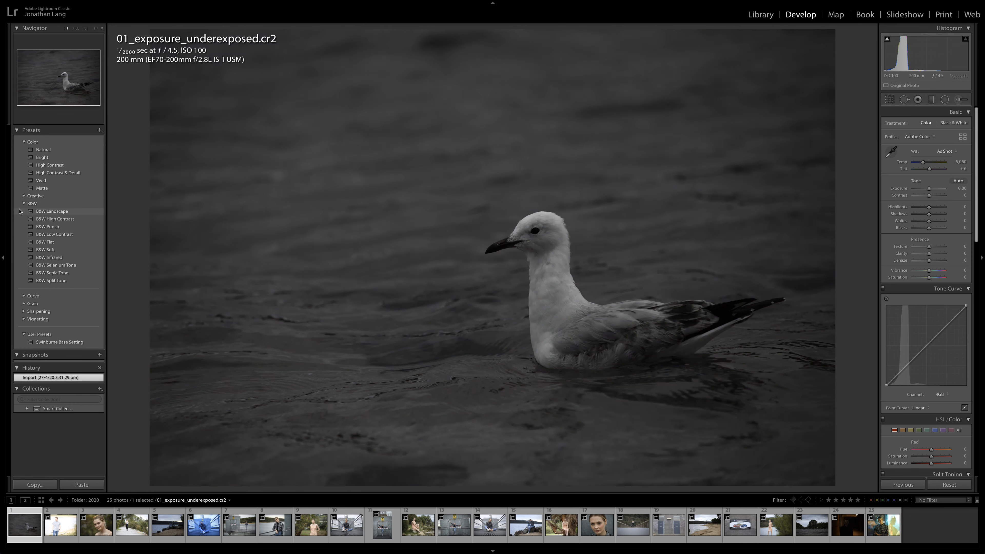
pyautogui.click(23, 204)
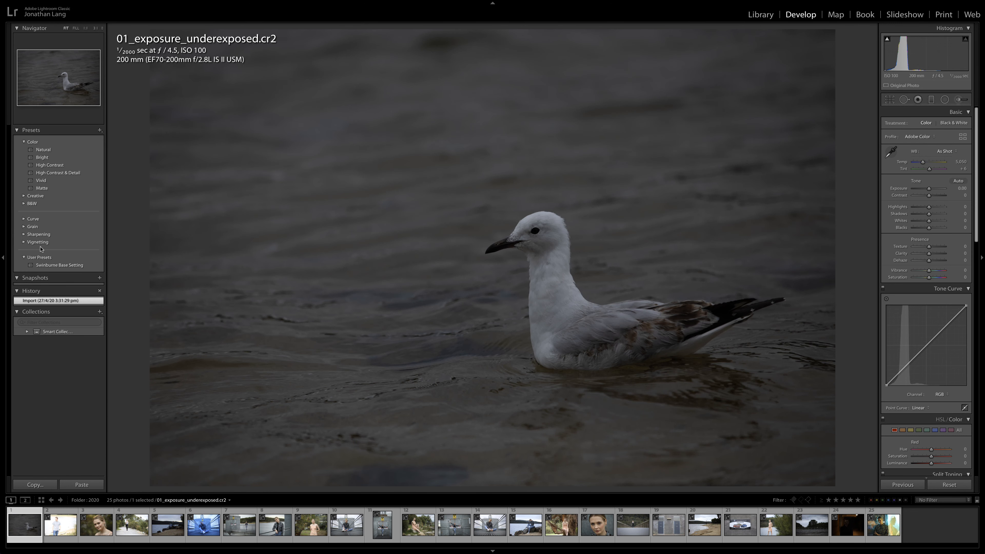
pyautogui.click(24, 233)
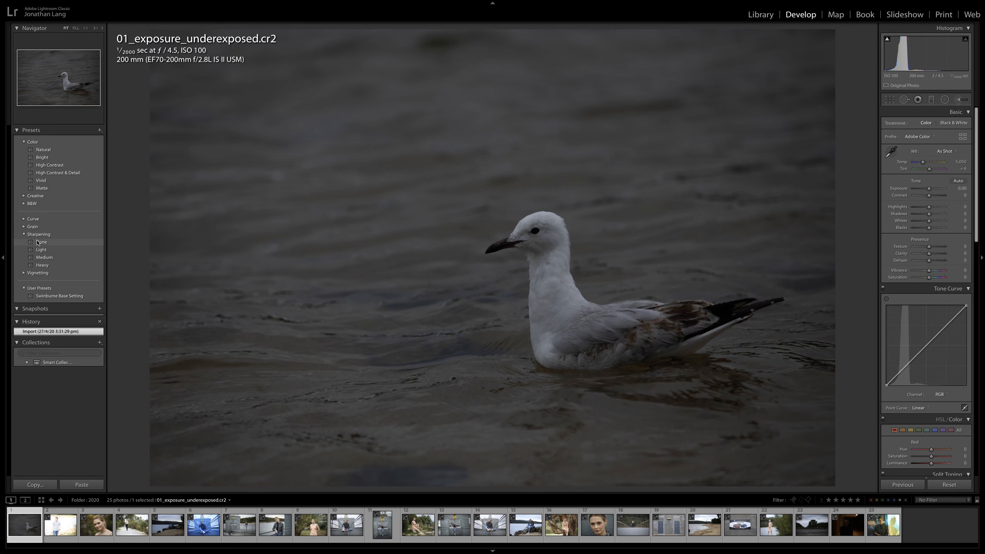
pyautogui.click(23, 234)
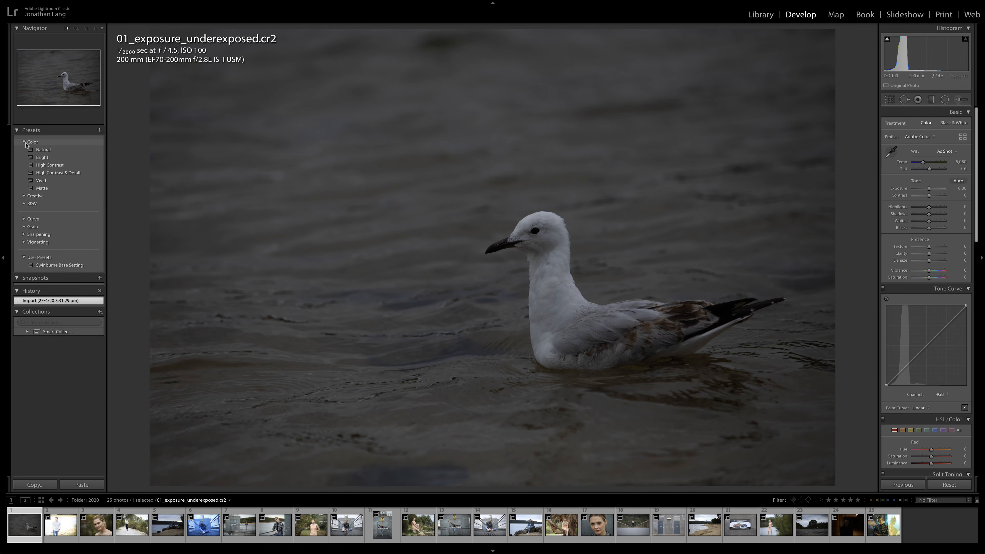
pyautogui.click(24, 142)
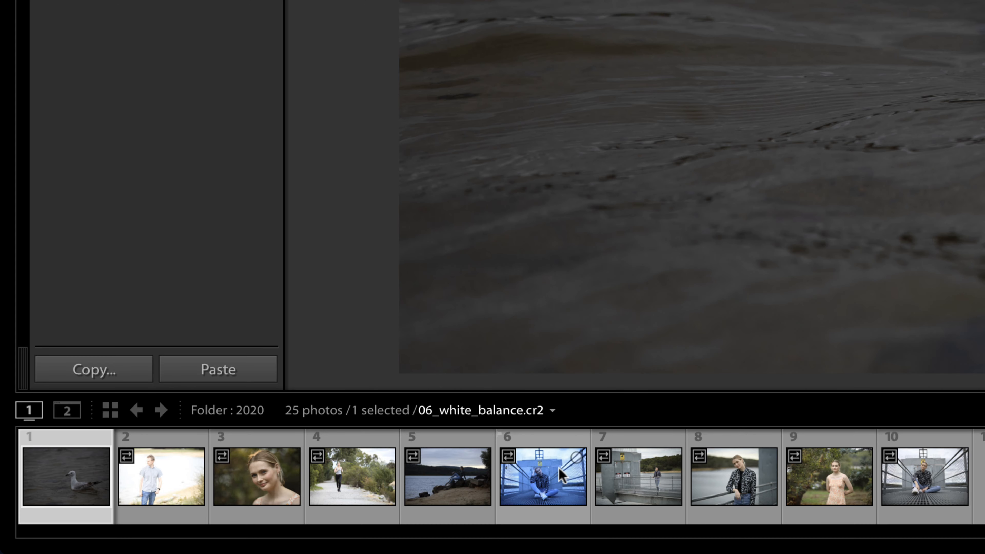
# Step: Browse 07_texture_clarity.cr2 and 09_cropping.cr2, return to 01_exposure_underexposed.cr2, and look over the Develop adjustments down to Lens Corrections
pyautogui.click(632, 472)
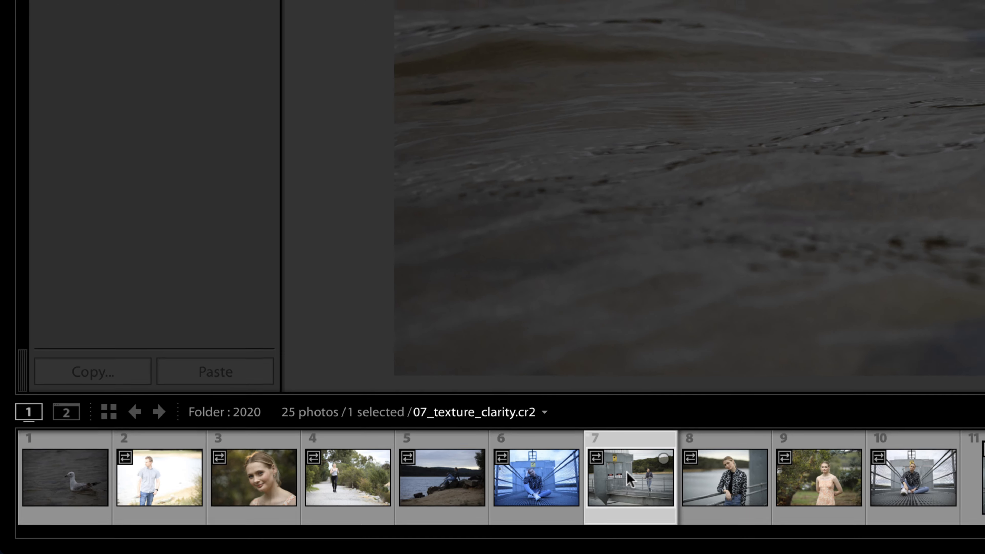
pyautogui.click(829, 479)
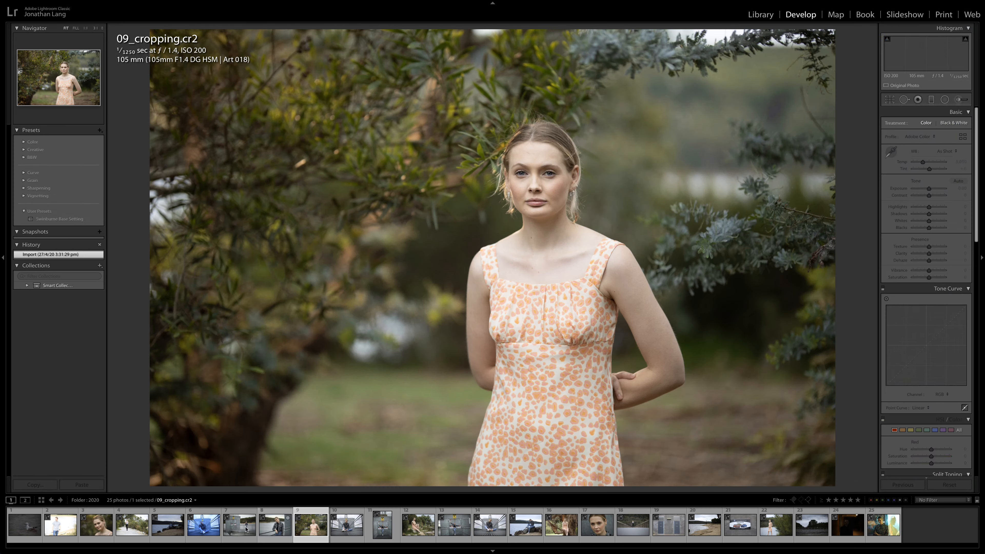
pyautogui.click(26, 525)
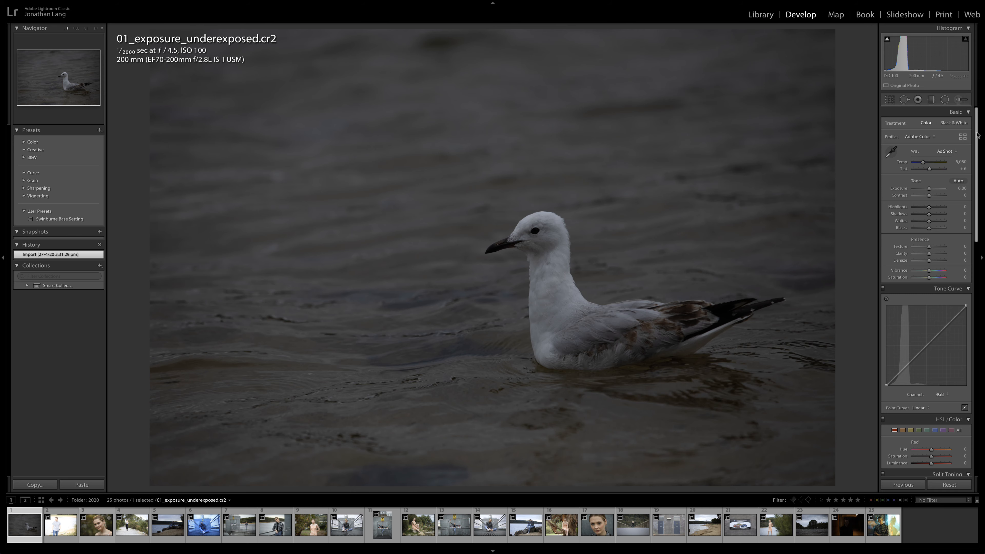
pyautogui.scroll(-3, 983, 172)
pyautogui.scroll(-10, 984, 172)
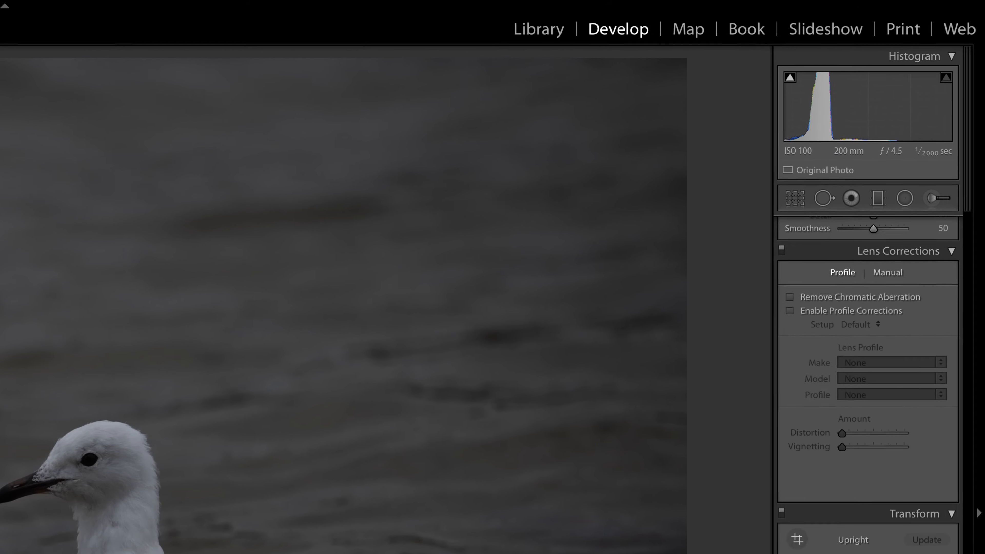
pyautogui.scroll(13, 961, 262)
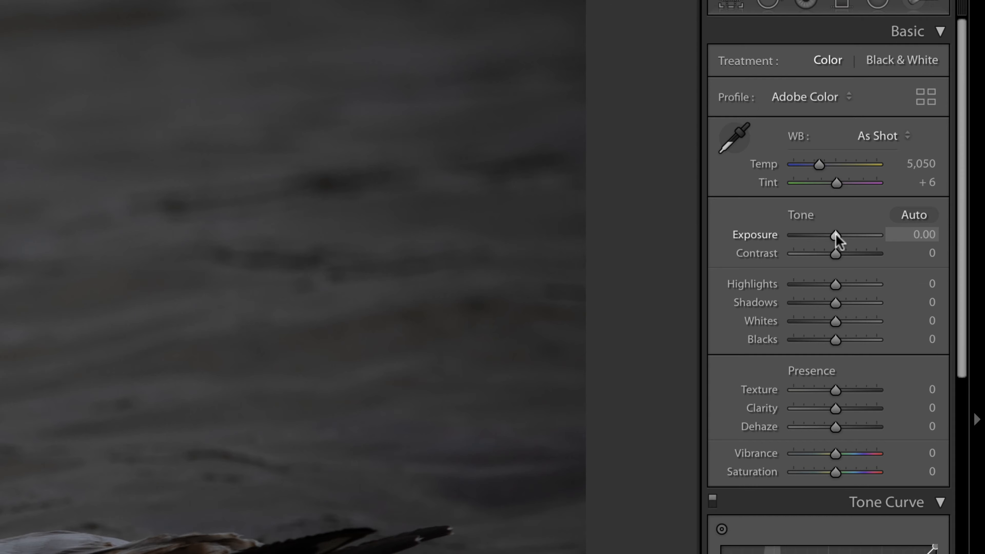
# Step: Try different Exposure levels on the underexposed seagull photo, from extreme brightening back to +2.00
pyautogui.moveTo(835, 234); pyautogui.dragTo(862, 235)
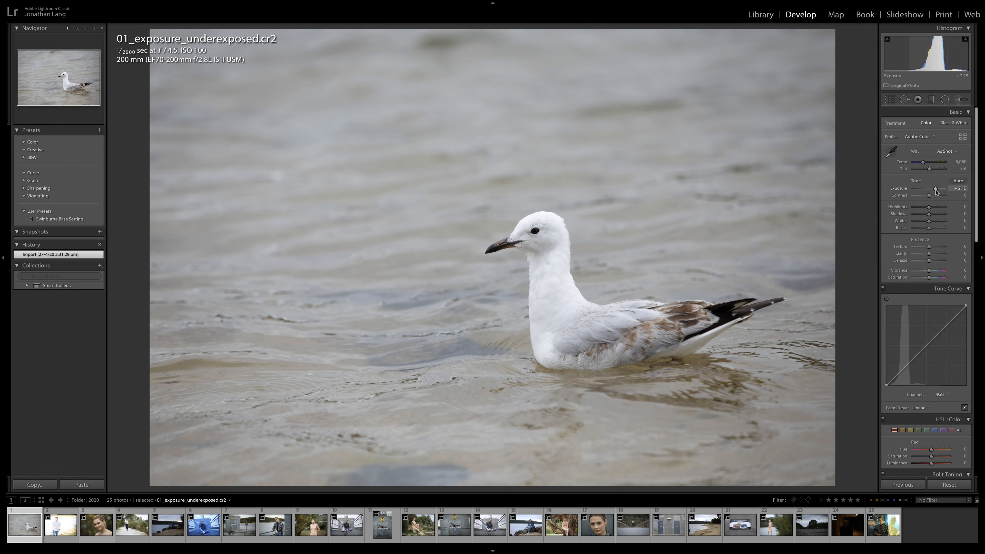
pyautogui.moveTo(935, 191); pyautogui.dragTo(934, 190)
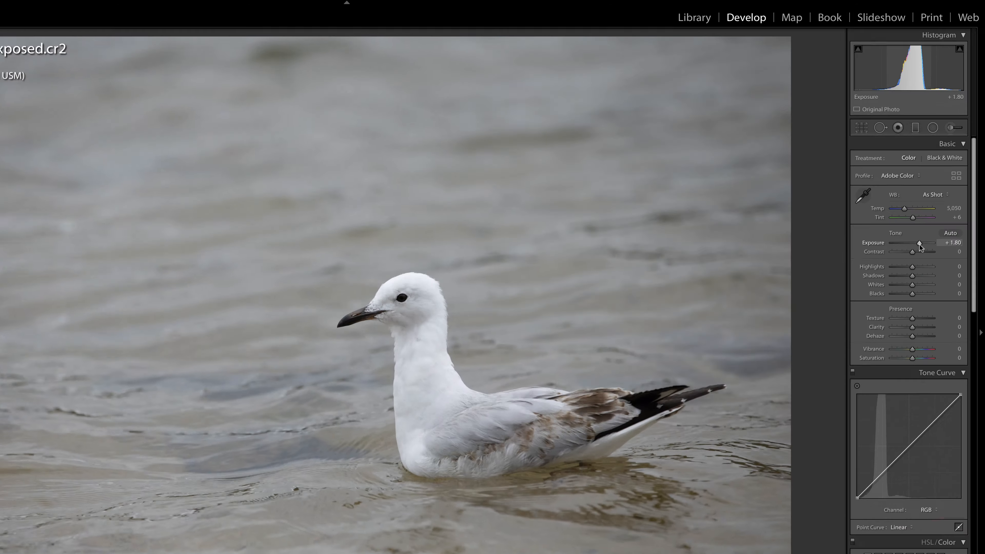
pyautogui.moveTo(920, 244); pyautogui.dragTo(923, 246)
pyautogui.moveTo(874, 439); pyautogui.dragTo(886, 443)
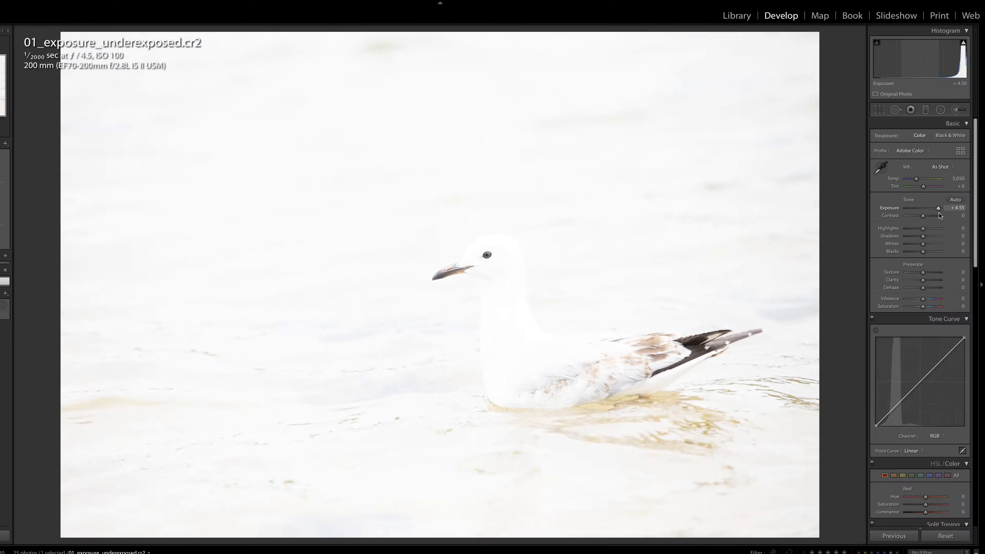
pyautogui.moveTo(936, 220); pyautogui.dragTo(936, 191)
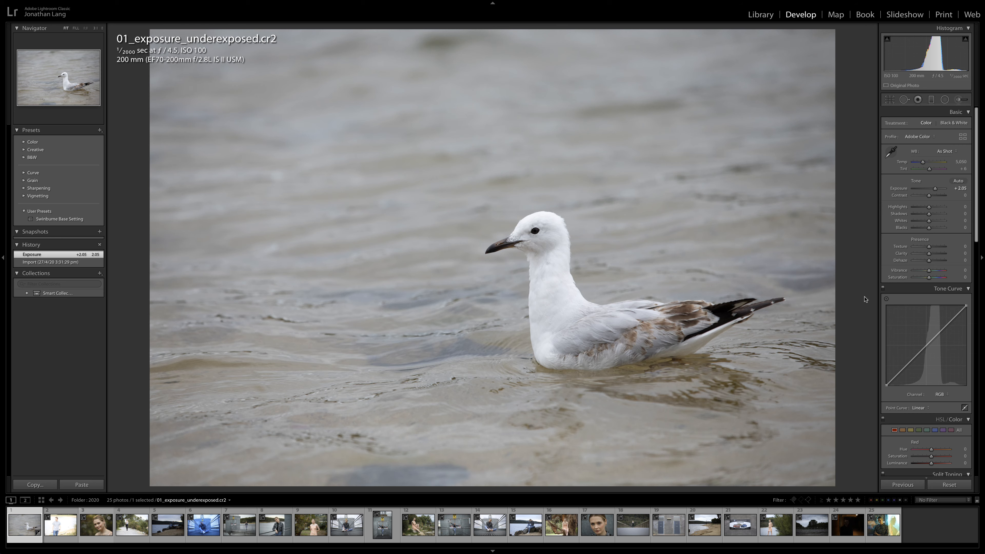
pyautogui.moveTo(935, 188); pyautogui.dragTo(933, 189)
pyautogui.moveTo(885, 259); pyautogui.dragTo(887, 261)
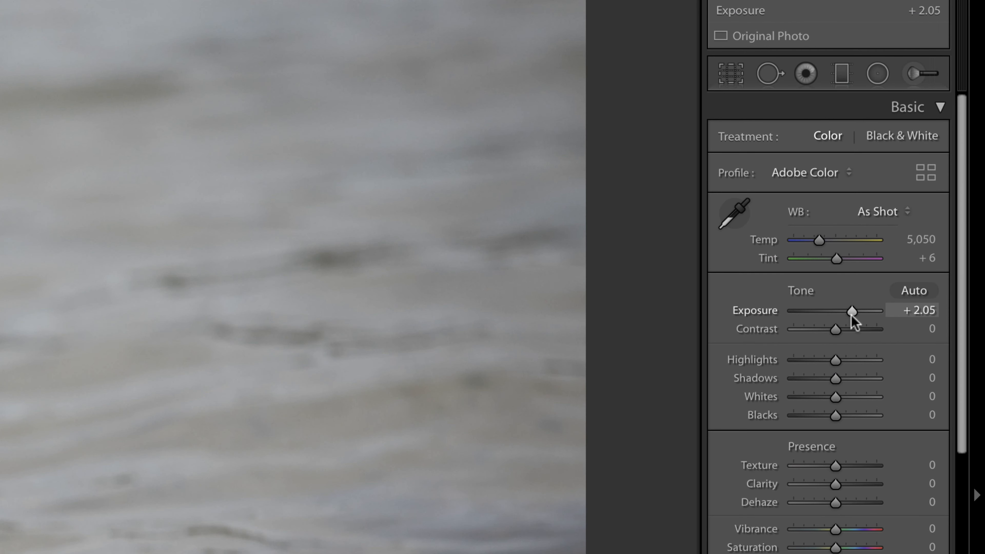
pyautogui.moveTo(851, 316); pyautogui.dragTo(851, 316)
# Step: Reset the seagull photo's Exposure to zero and raise it to +1.80
pyautogui.doubleClick(757, 311)
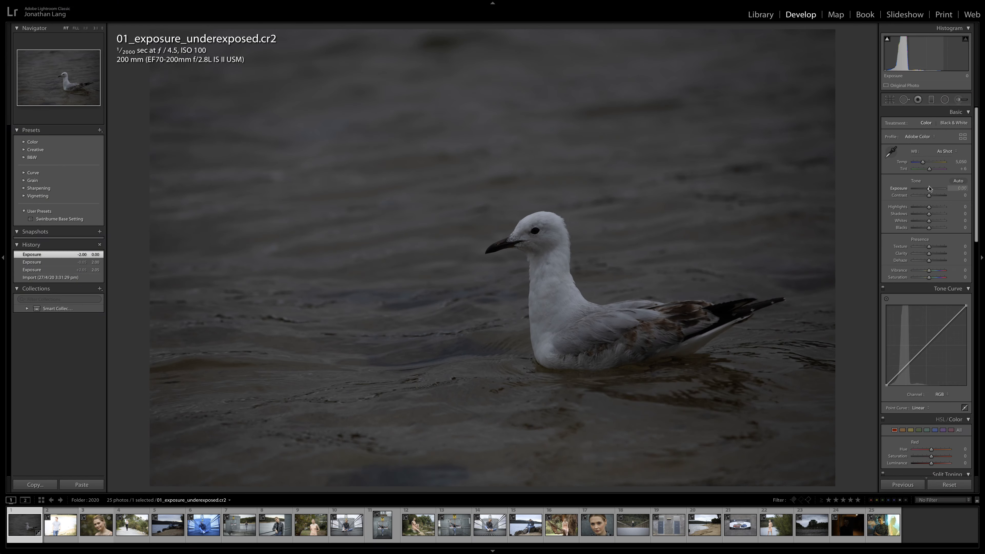
pyautogui.moveTo(836, 311); pyautogui.dragTo(840, 315)
pyautogui.moveTo(931, 190); pyautogui.dragTo(935, 190)
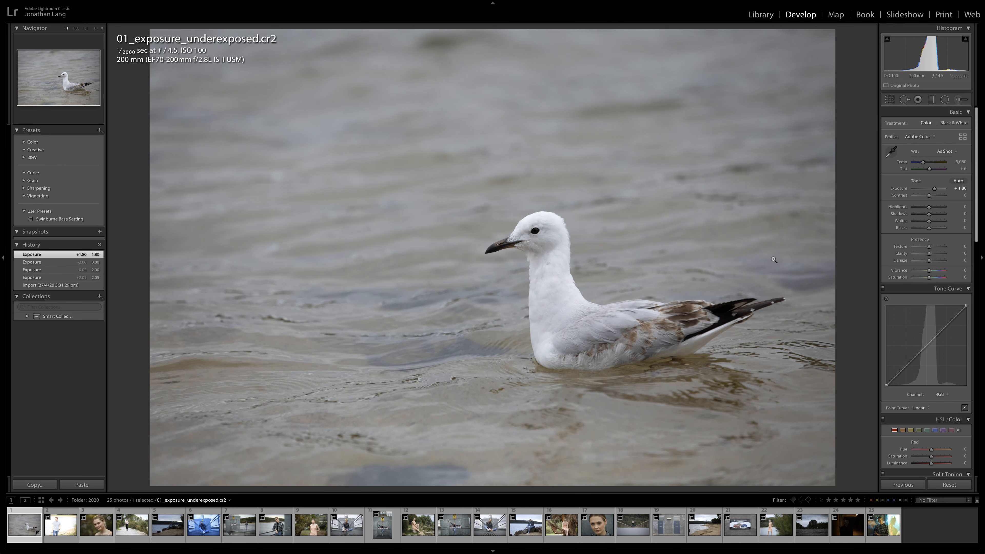
# Step: Turn on clipping indicators for 02_exposure_overexposed.cr2, test Exposure at +5.00 and -5.00, and set it to -1.35
pyautogui.click(60, 525)
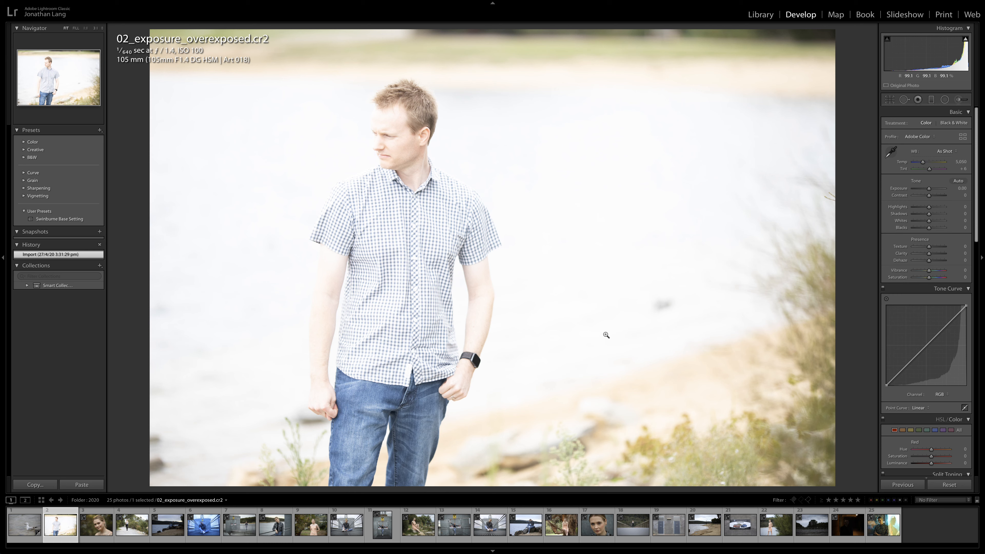
pyautogui.press('j')
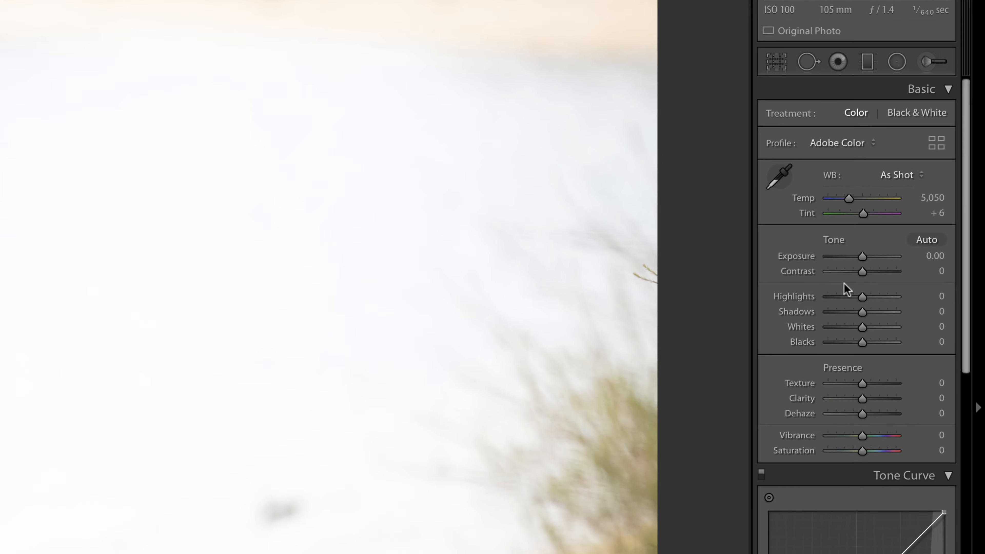
pyautogui.moveTo(854, 265); pyautogui.dragTo(889, 264)
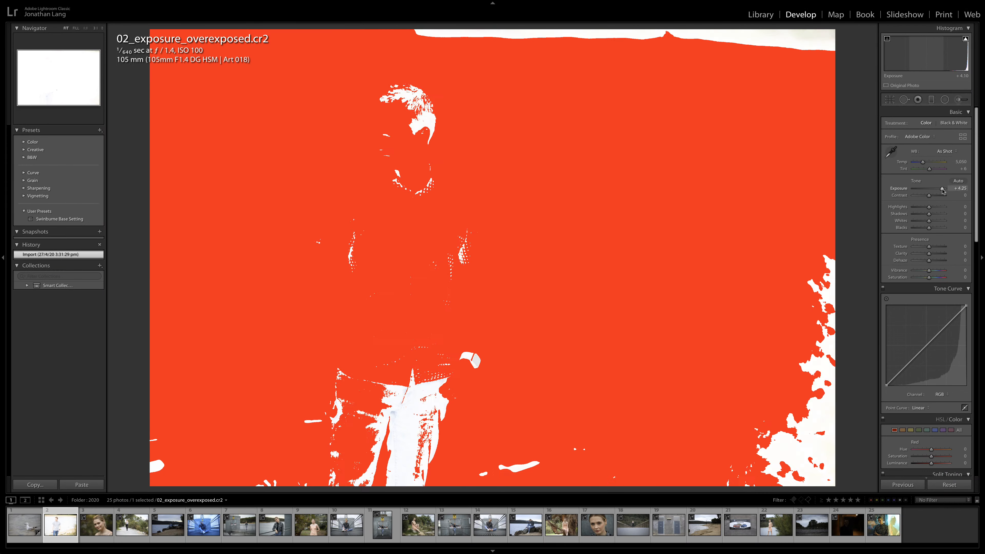
pyautogui.moveTo(942, 188); pyautogui.dragTo(951, 188)
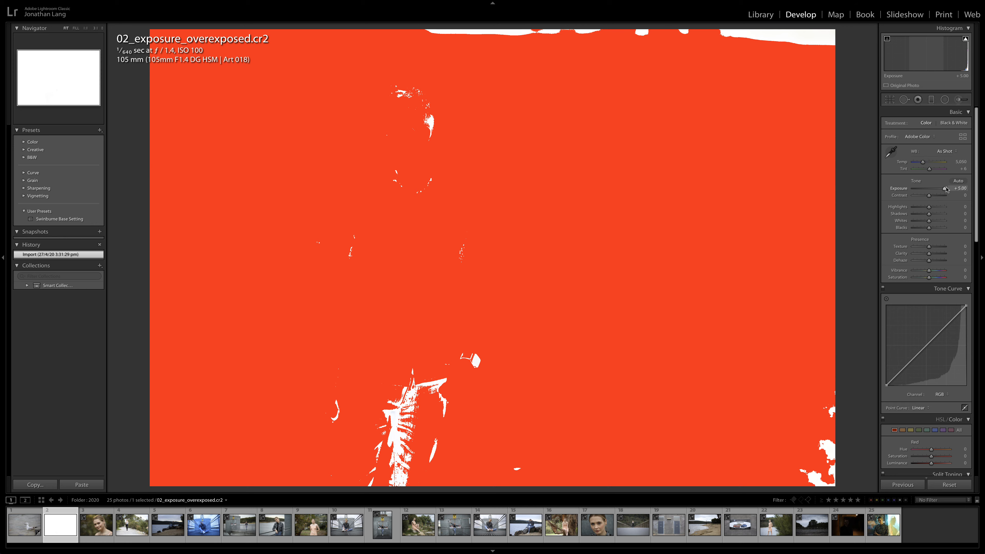
pyautogui.moveTo(945, 189); pyautogui.dragTo(885, 189)
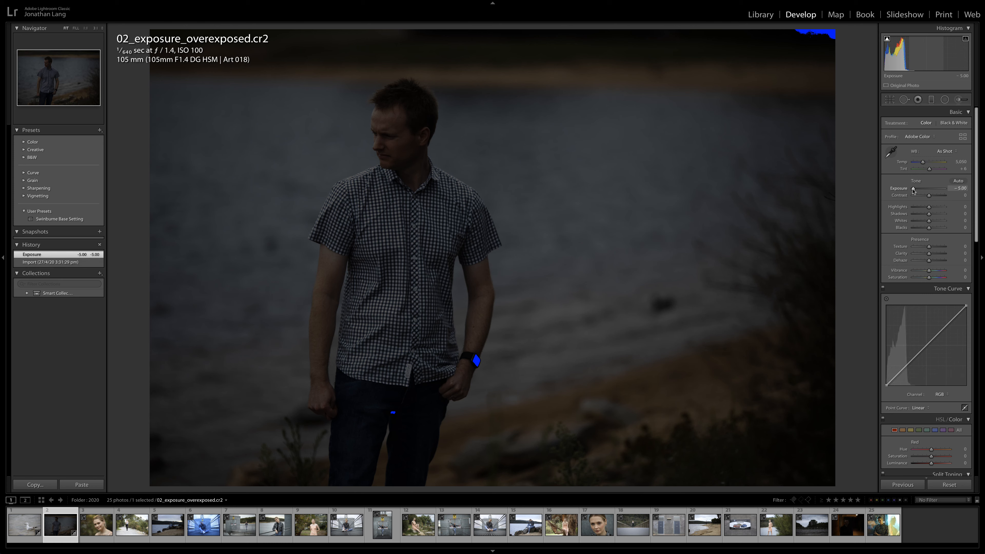
pyautogui.moveTo(913, 190); pyautogui.dragTo(925, 190)
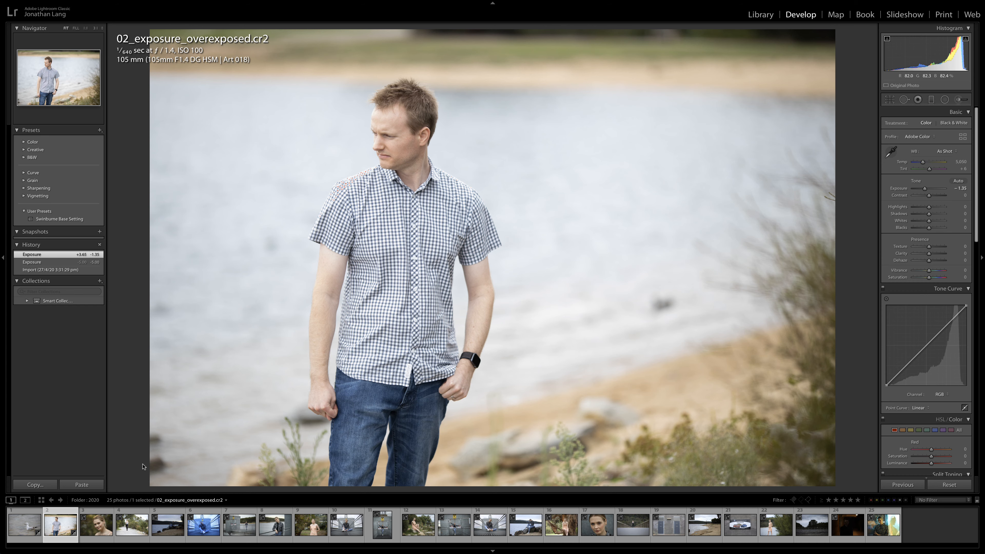
# Step: Open 03_exposure_and_contrast.cr2 and raise its Exposure to +0.70
pyautogui.click(96, 525)
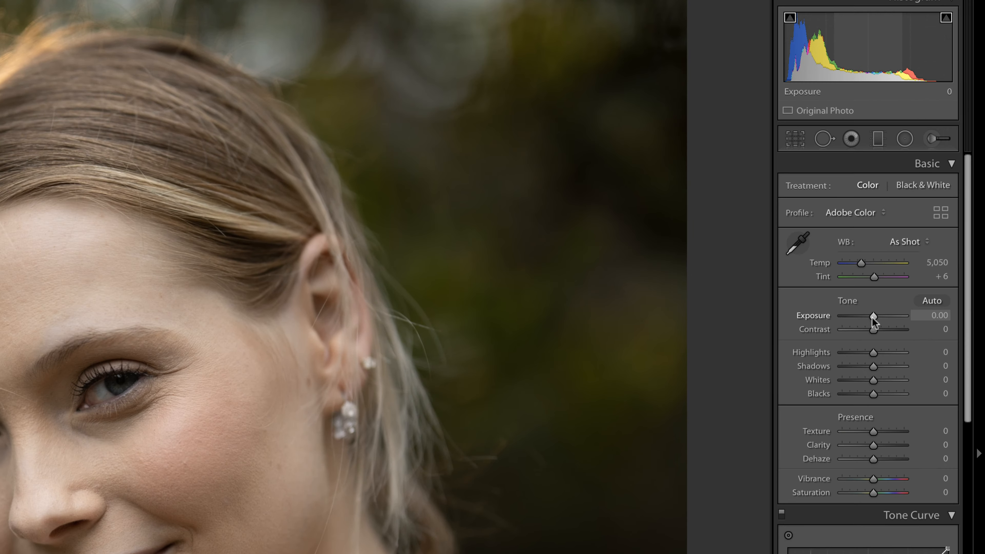
pyautogui.moveTo(929, 189); pyautogui.dragTo(930, 190)
pyautogui.moveTo(875, 320); pyautogui.dragTo(877, 320)
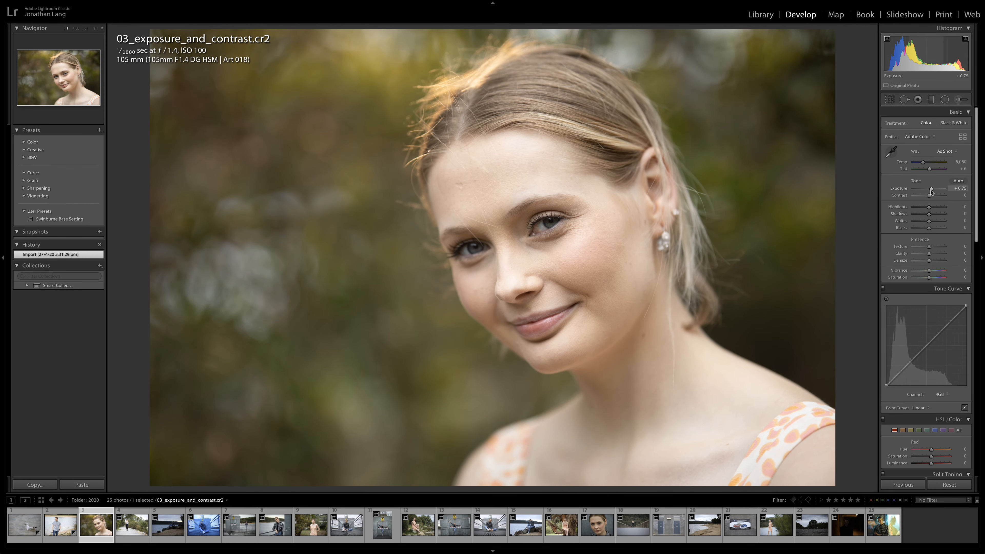
pyautogui.moveTo(931, 191); pyautogui.dragTo(930, 190)
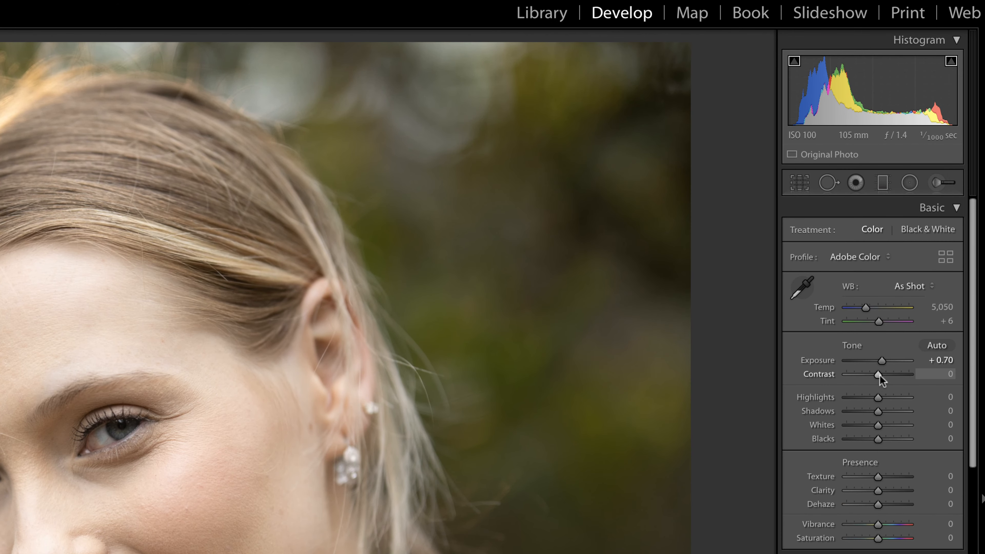
# Step: Increase the portrait's Contrast gradually up to +100
pyautogui.moveTo(880, 375); pyautogui.dragTo(885, 376)
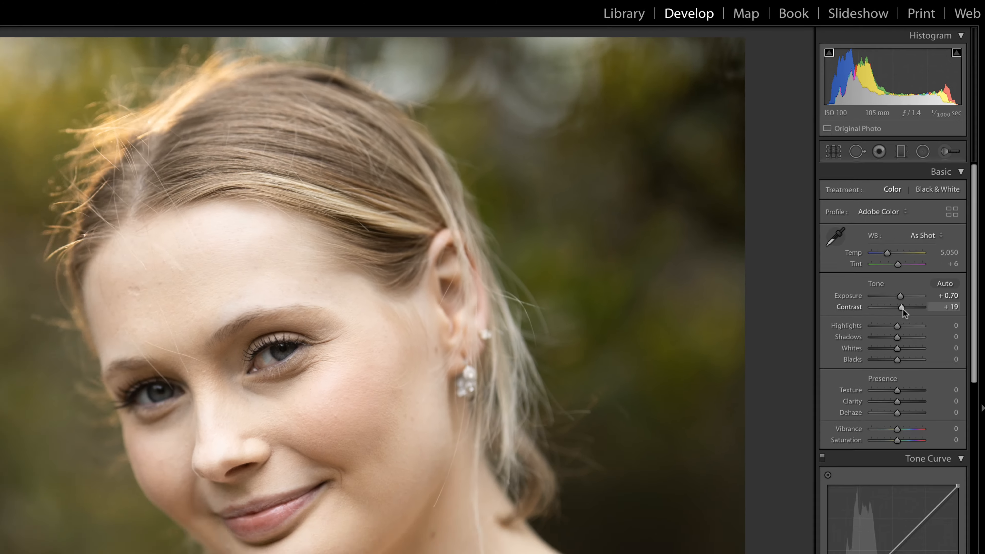
pyautogui.moveTo(903, 310); pyautogui.dragTo(909, 312)
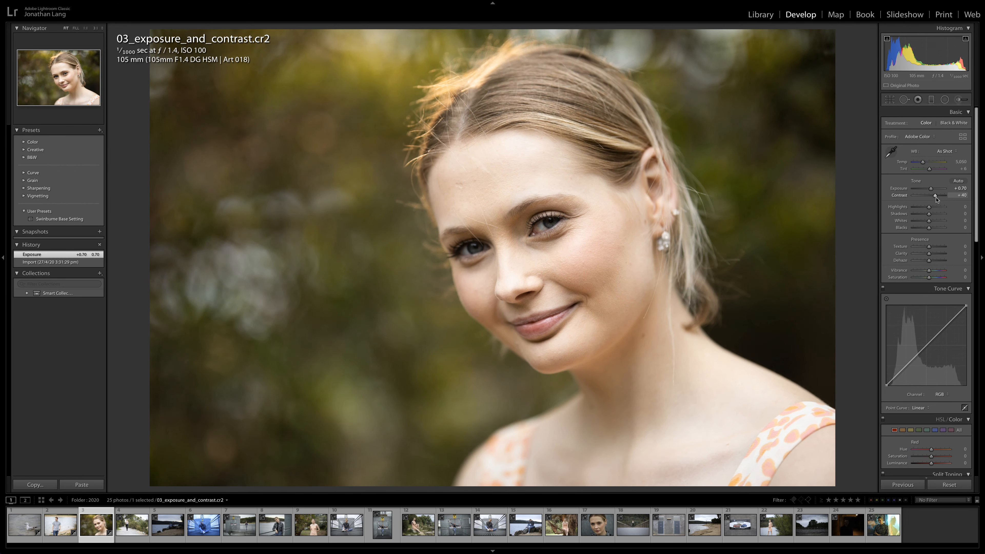
pyautogui.moveTo(936, 199)
pyautogui.mouseDown()
pyautogui.moveTo(907, 197)
pyautogui.moveTo(950, 202)
pyautogui.mouseUp()
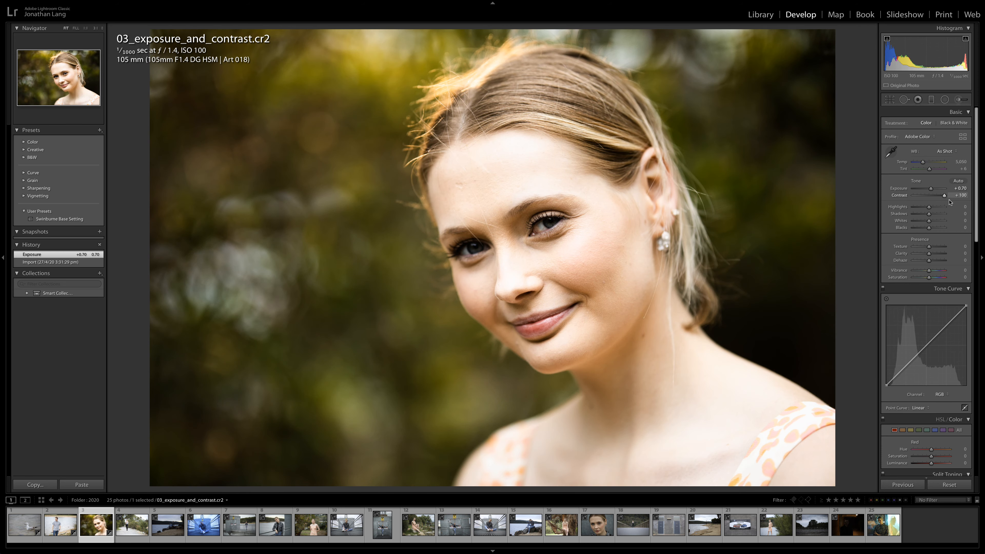